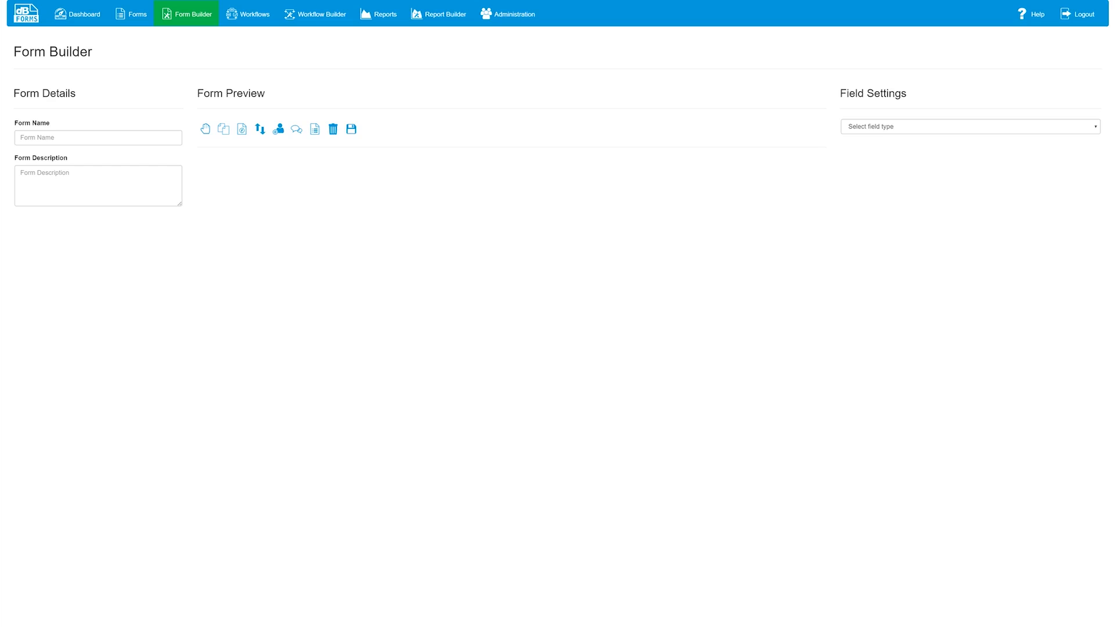
click(21, 138)
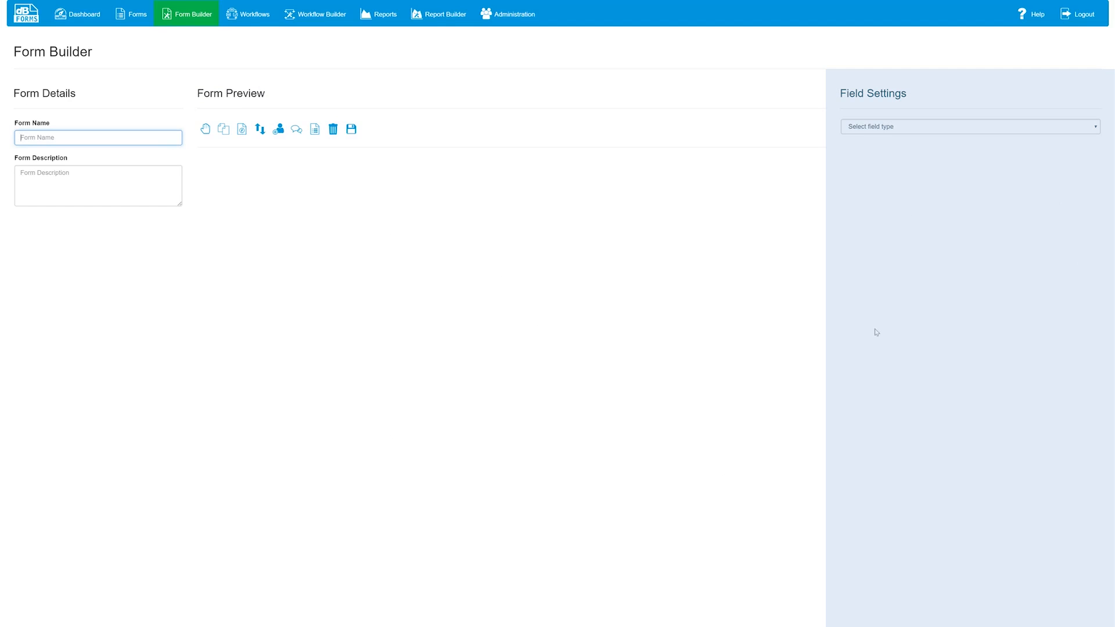
click(900, 130)
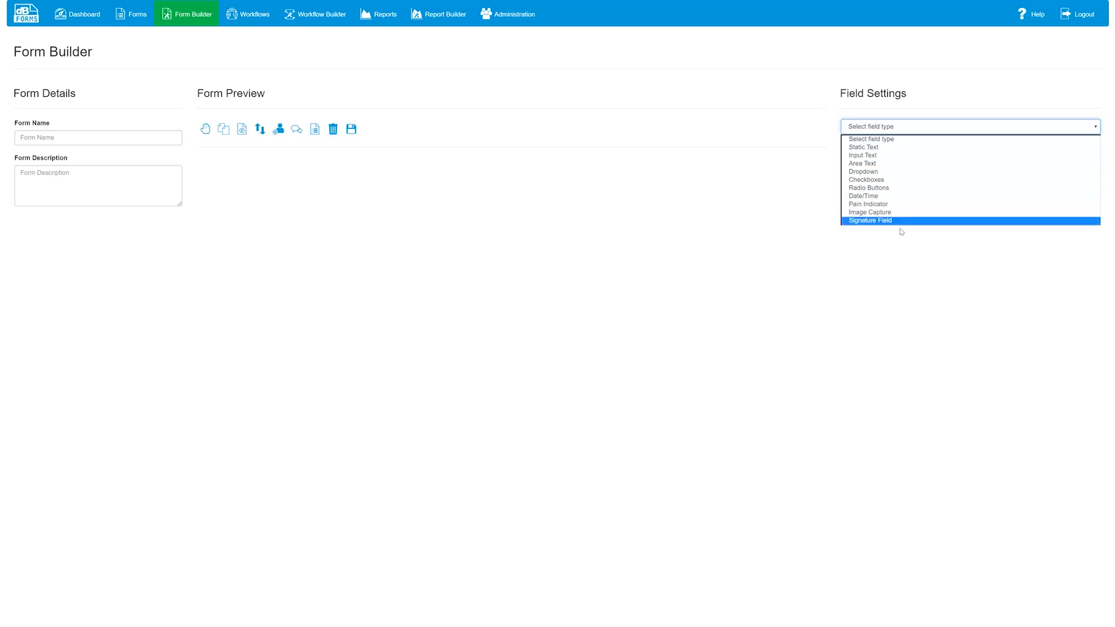
click(912, 325)
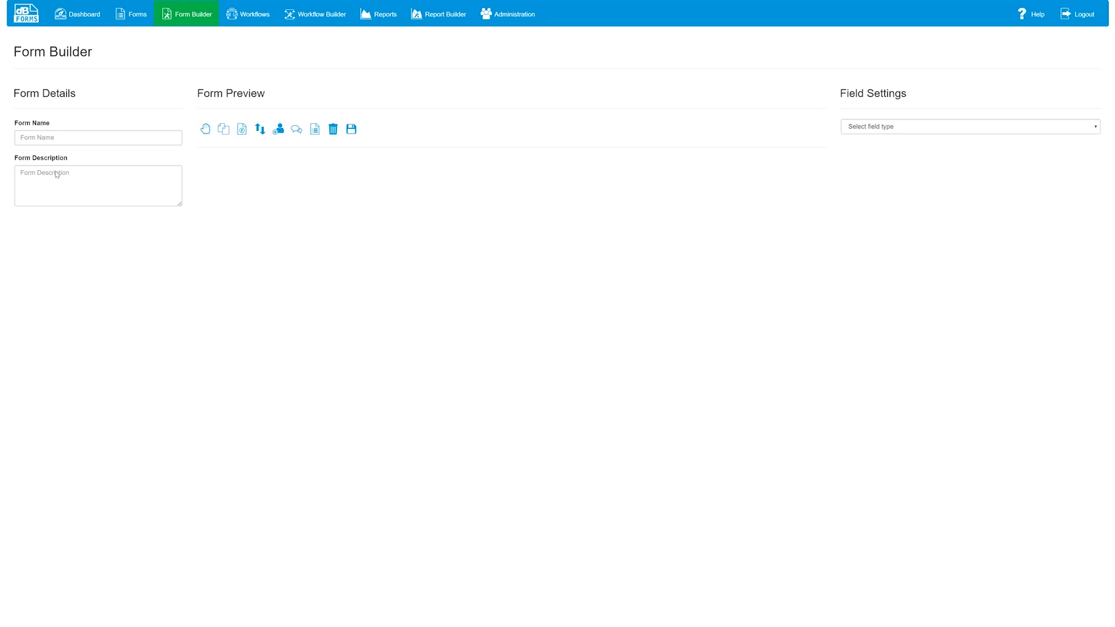
Name the new form "Daily Inspections".
click(63, 138)
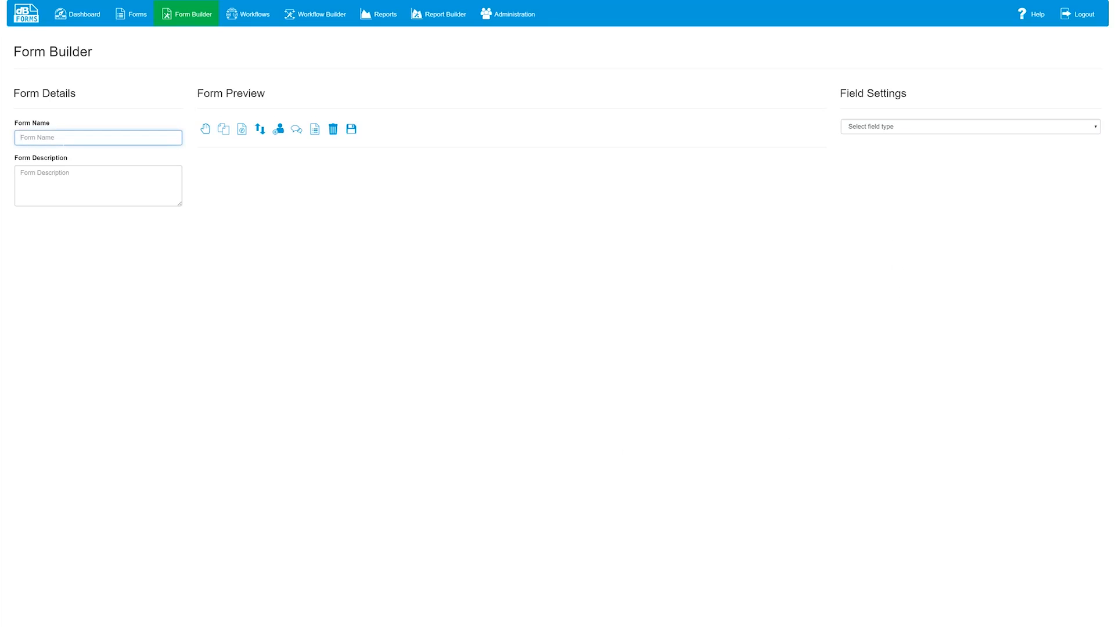
text(Daily Inspections)
key(Tab)
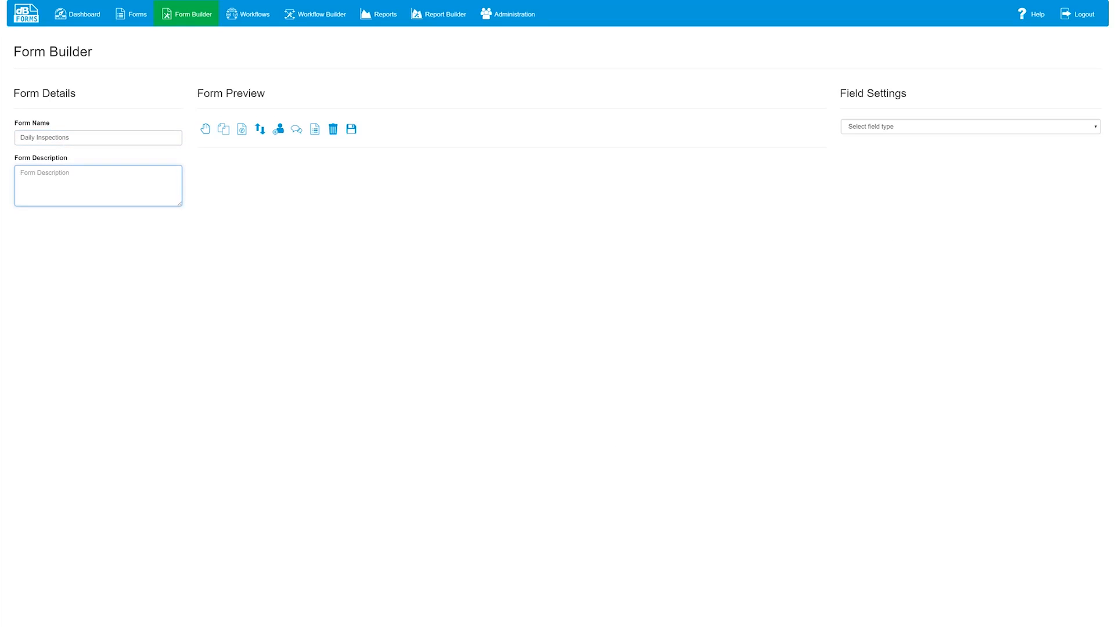
Enter the form description "Form to be used while performing daily inspections on equipment.".
text(Form to be used in t)
key(BackSpace)
key(BackSpace)
key(BackSpace)
key(BackSpace)
key(BackSpace)
text(while performing daily inspections on )
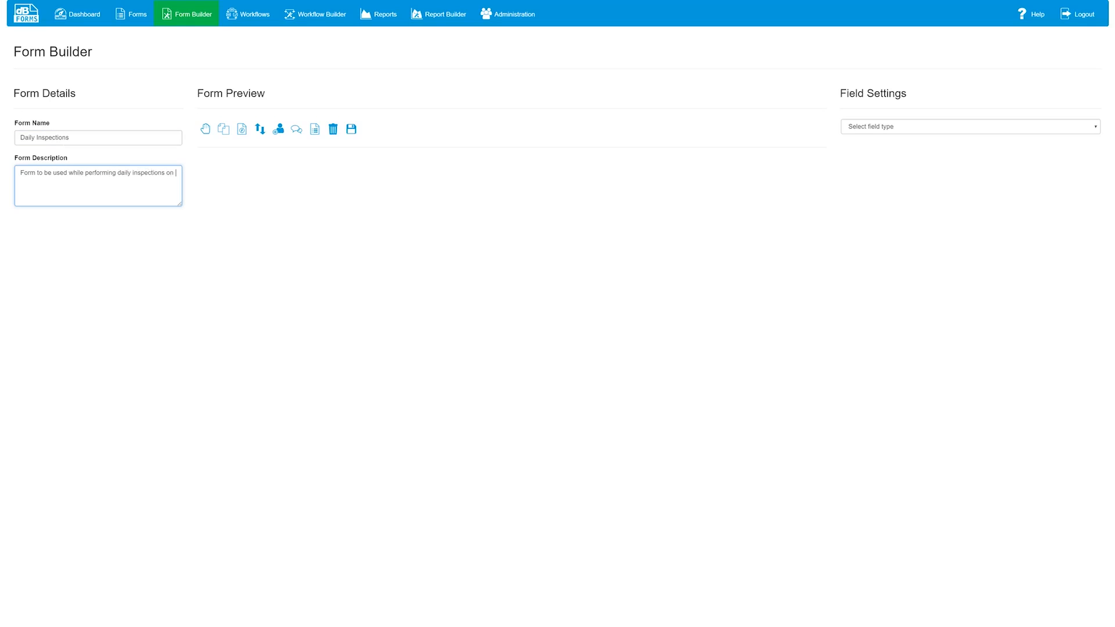
text(equipment.)
click(441, 271)
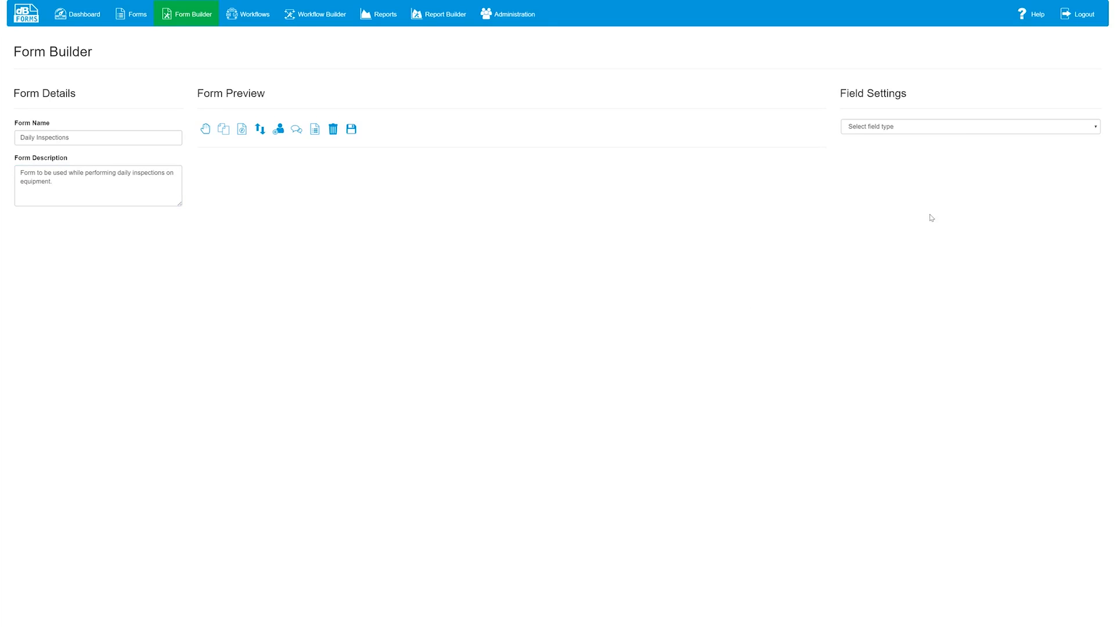
Add a required Input Text field named "name" with the label "Please enter inspector name" to the form.
click(910, 130)
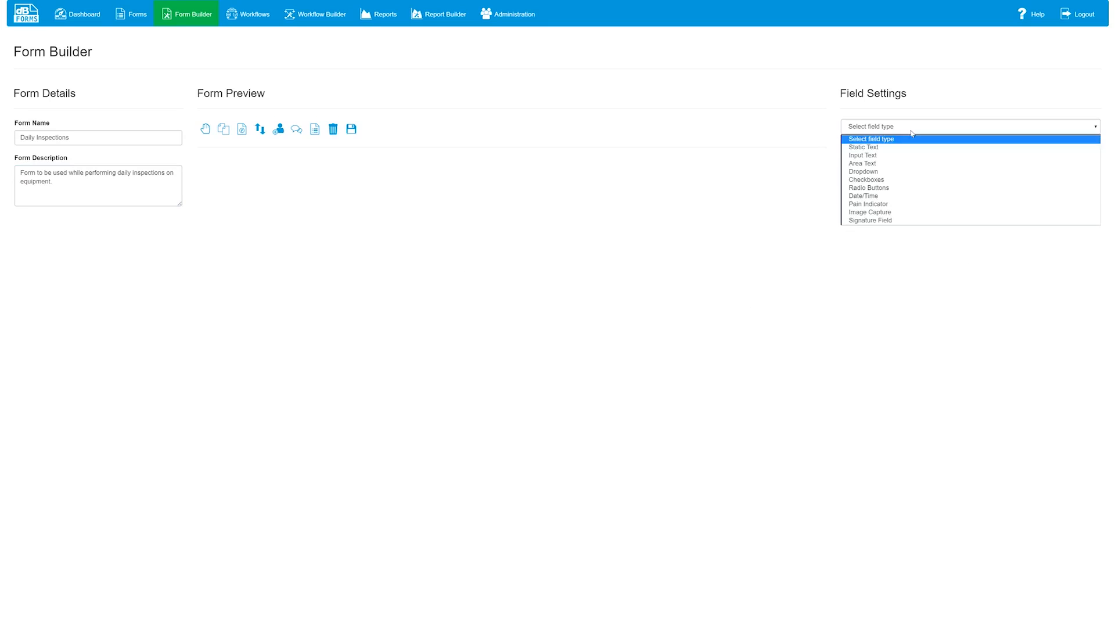
click(878, 158)
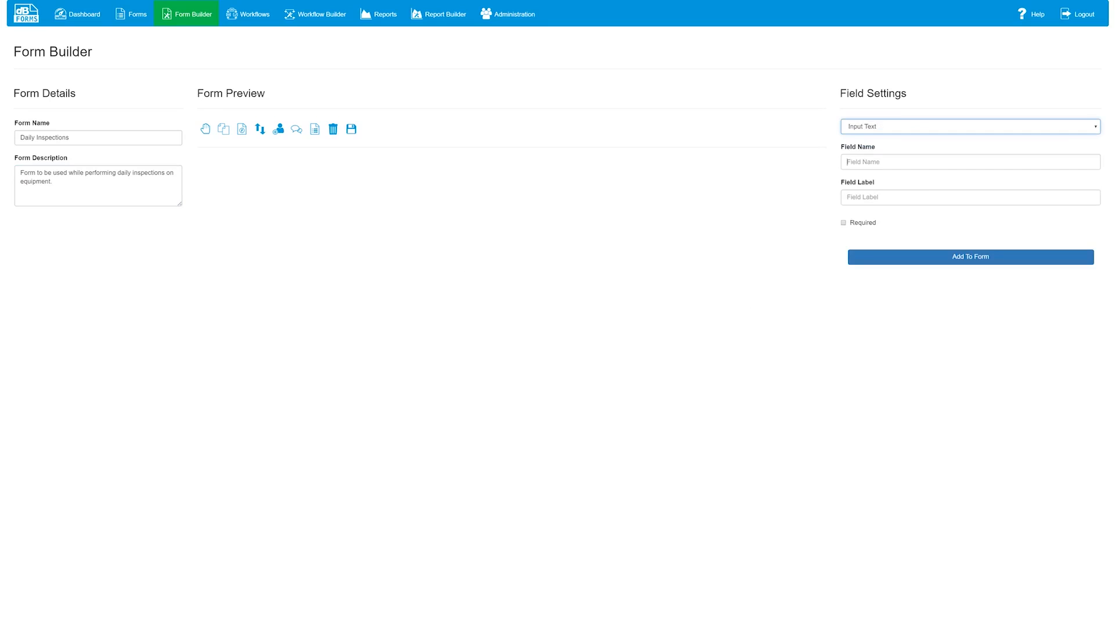
key(Tab)
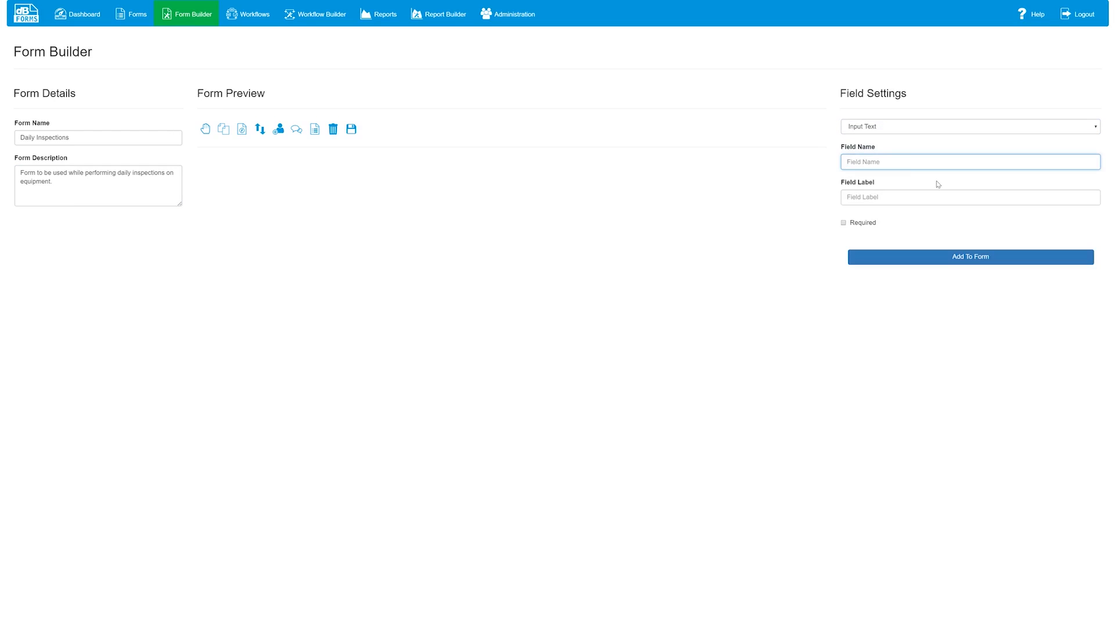
text(name)
key(Tab)
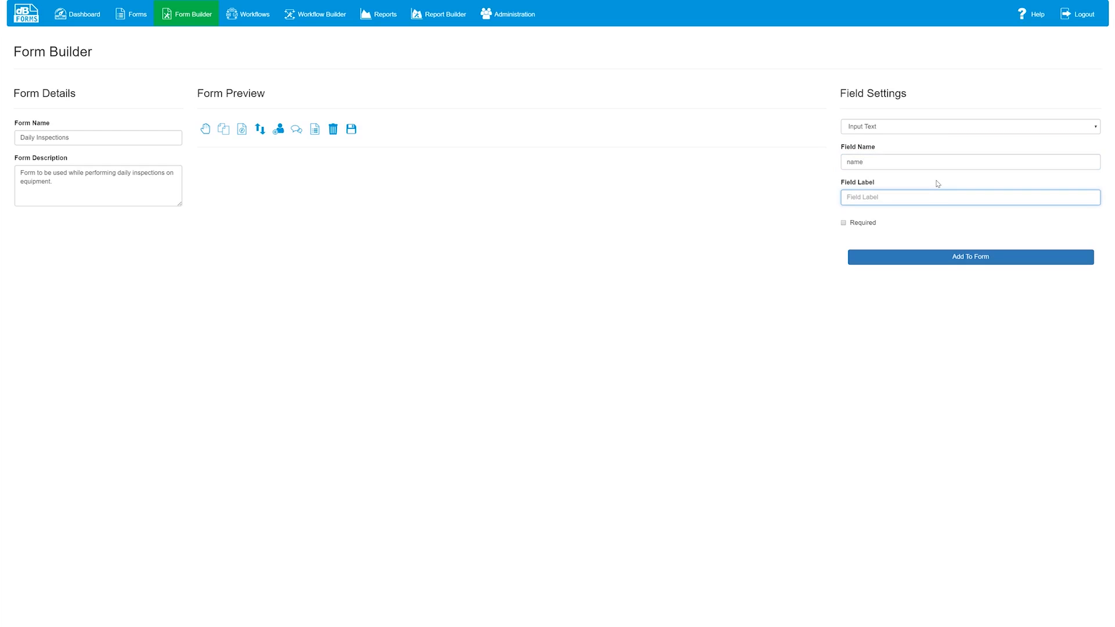
text(Please enter inspector name)
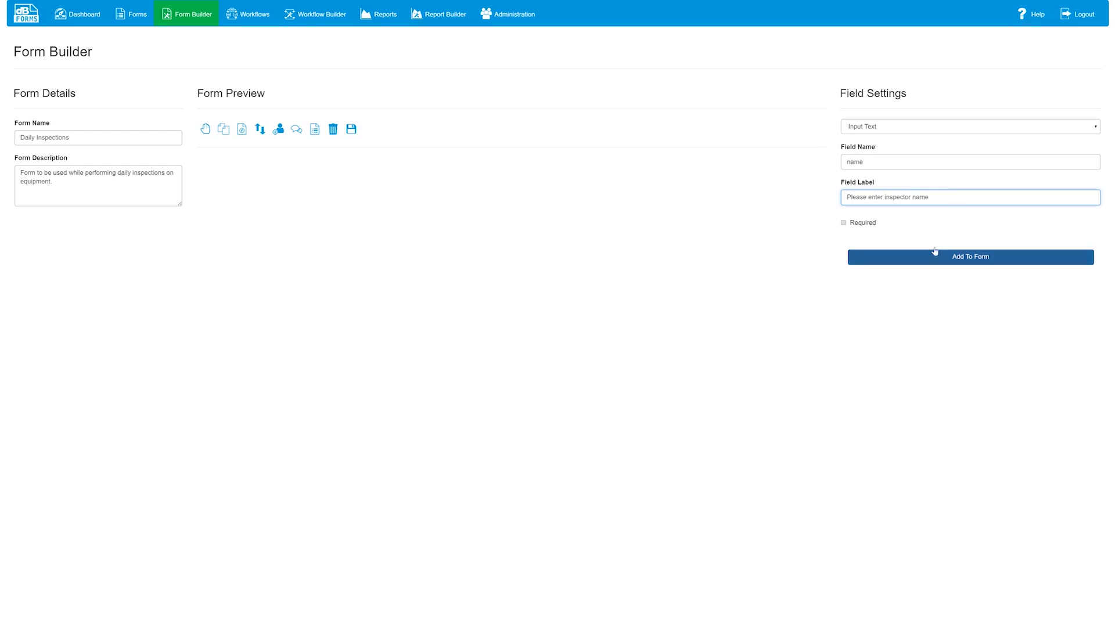
click(844, 224)
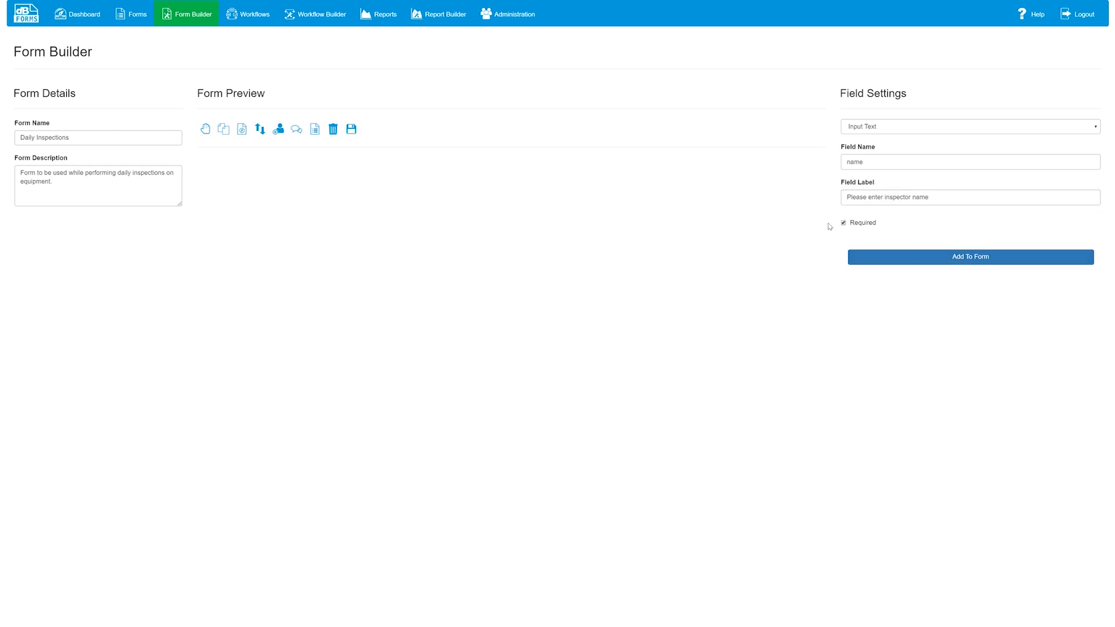
click(976, 260)
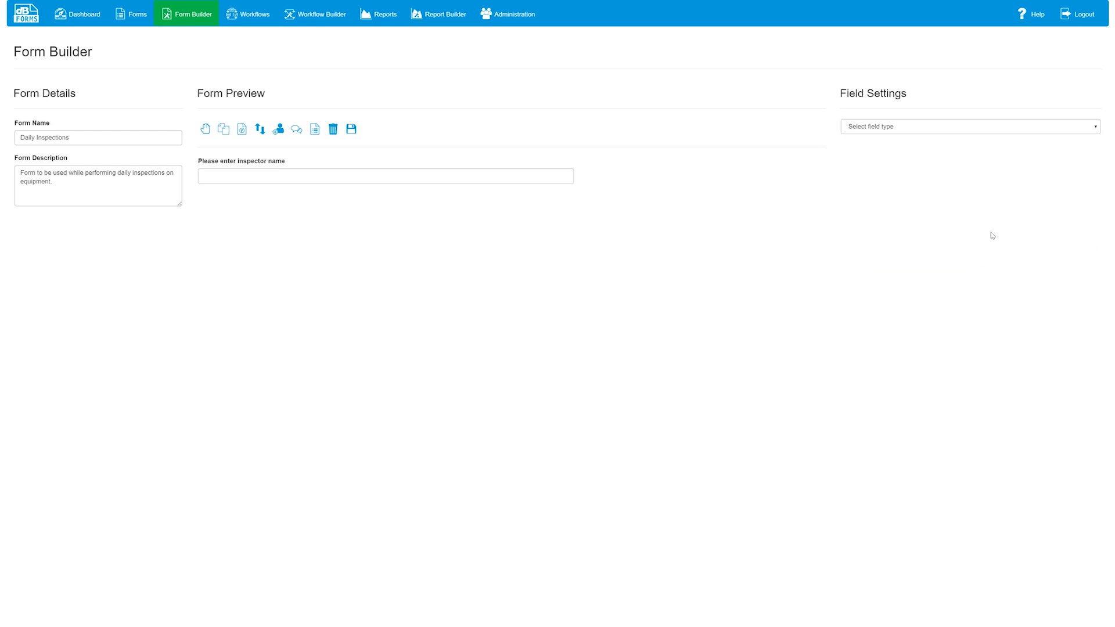
Add a required Input Text field named "equipment_id" with the label "Please enter equipment id" to the form.
click(1097, 132)
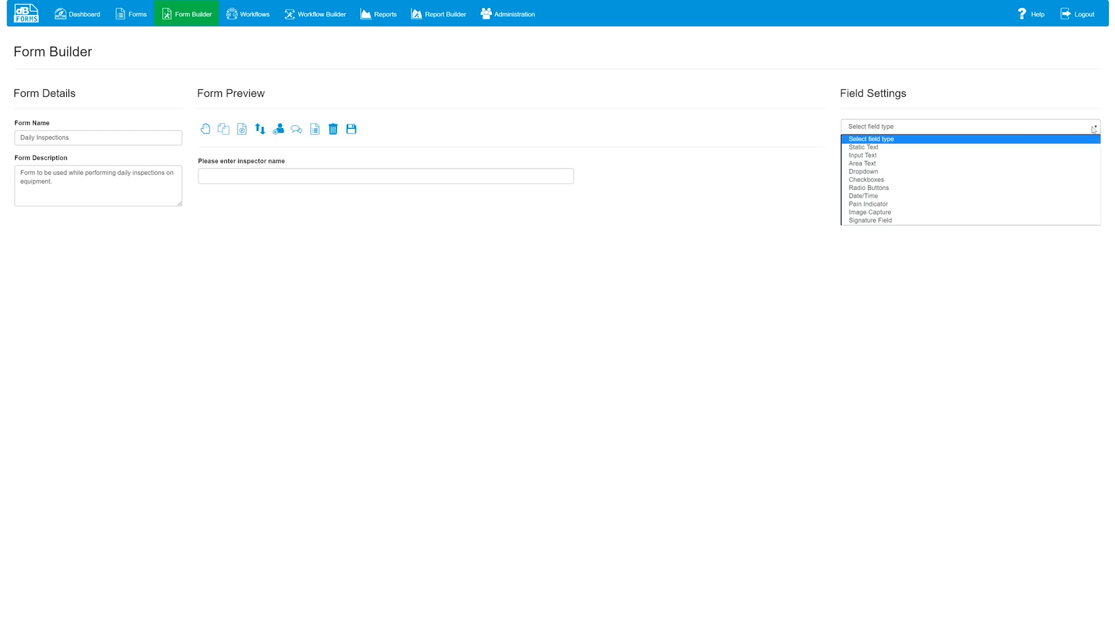
click(864, 155)
click(879, 162)
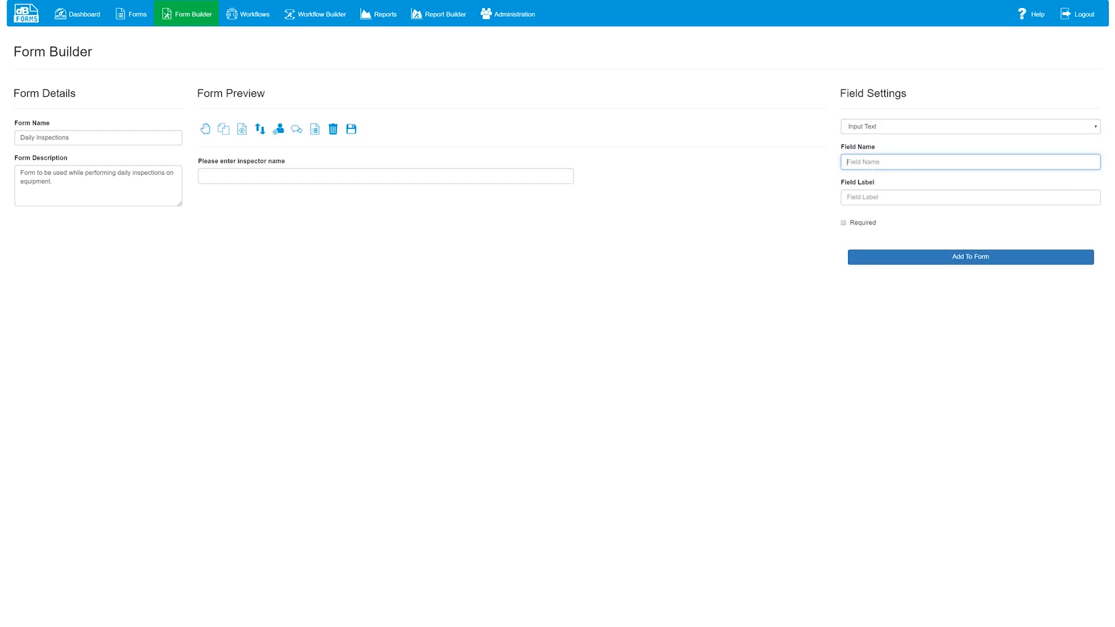
text(equipment_id)
key(Tab)
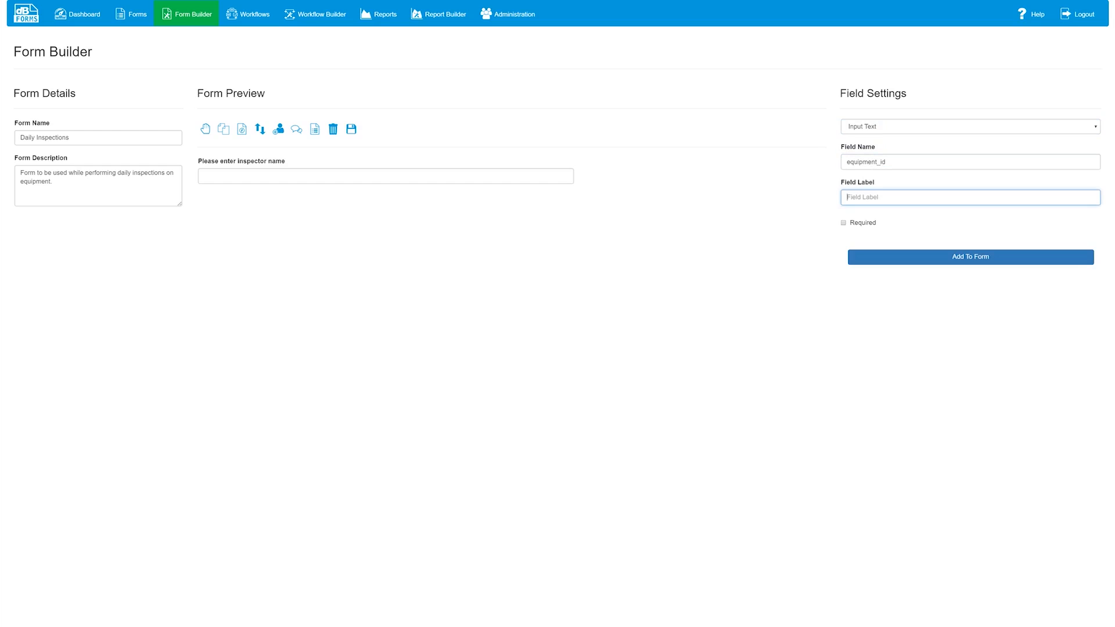
text(Please enter eqiupment id)
right_click(899, 199)
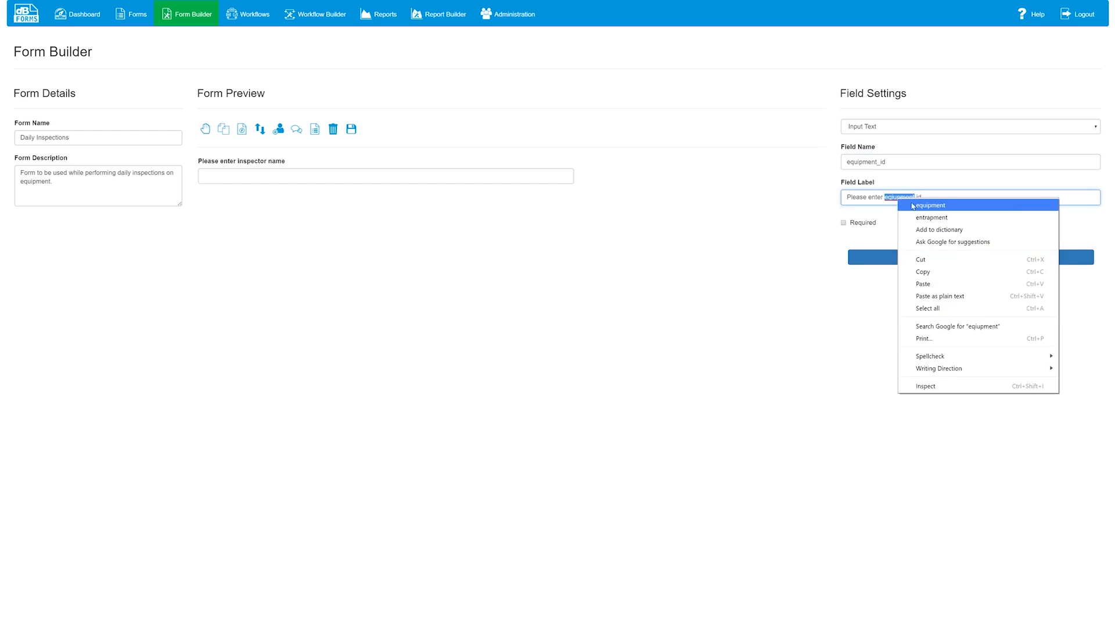
click(920, 205)
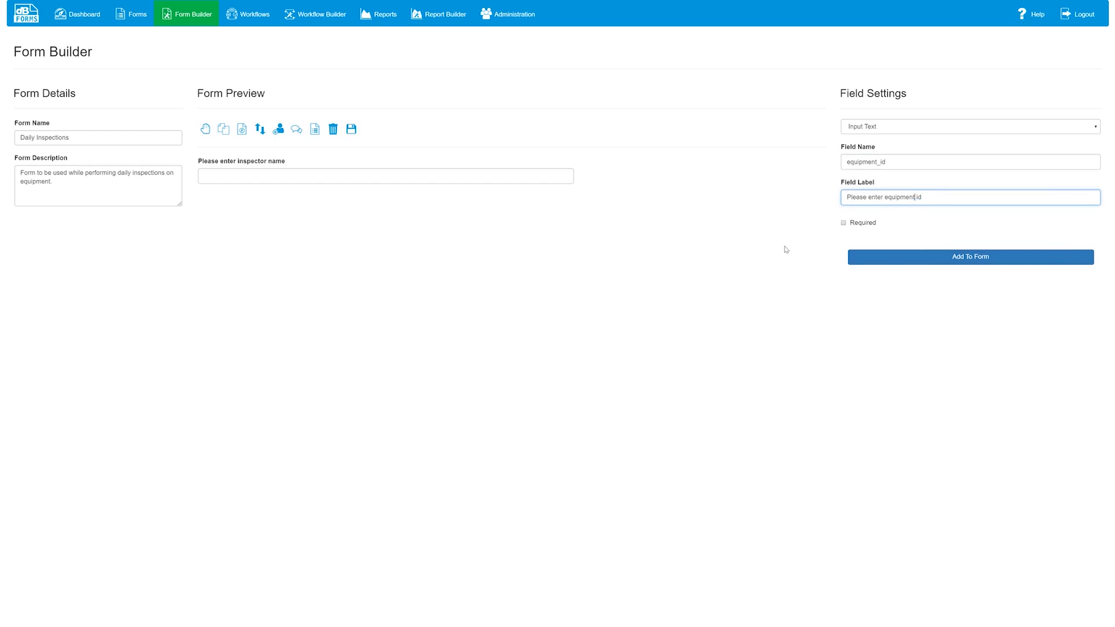
click(843, 223)
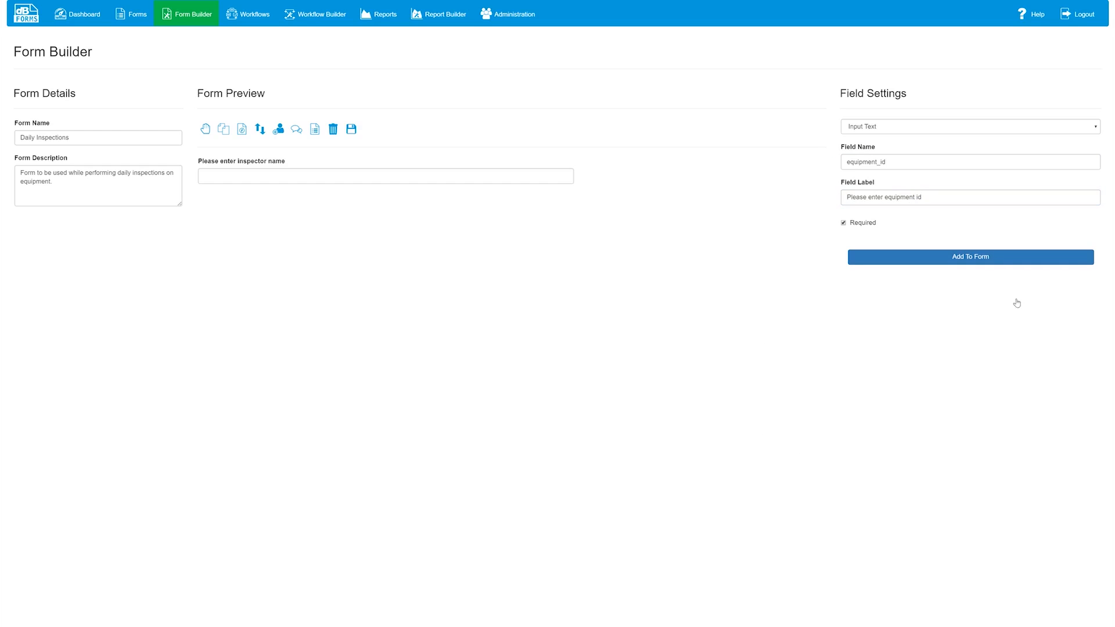
click(978, 260)
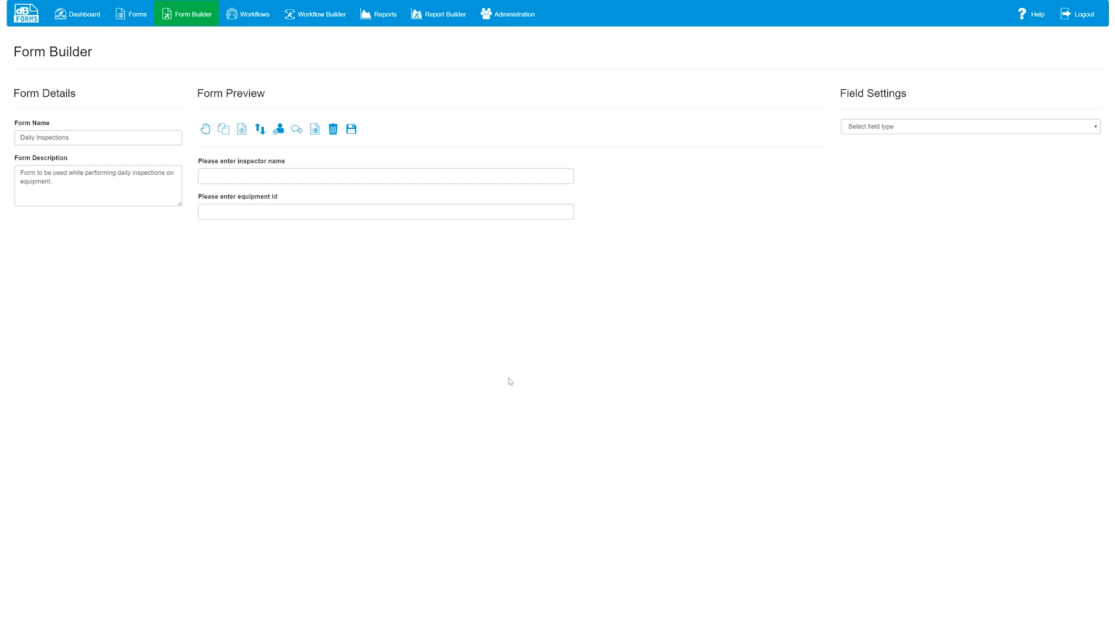
Set up a Dropdown field named "location" with the label "Please select inspection location.".
click(1040, 128)
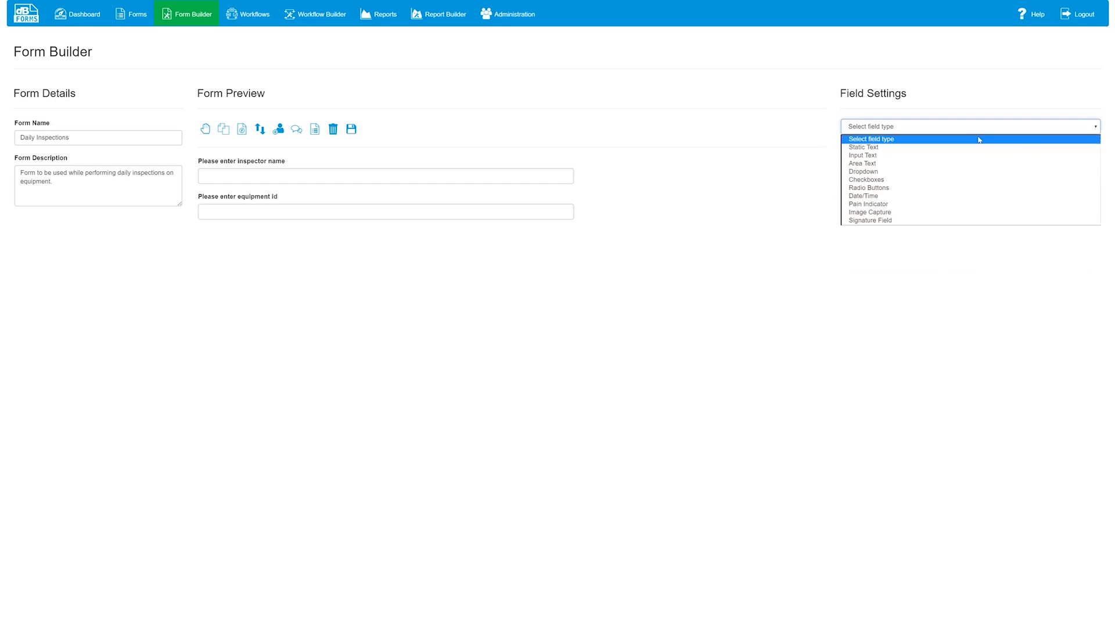
click(1040, 172)
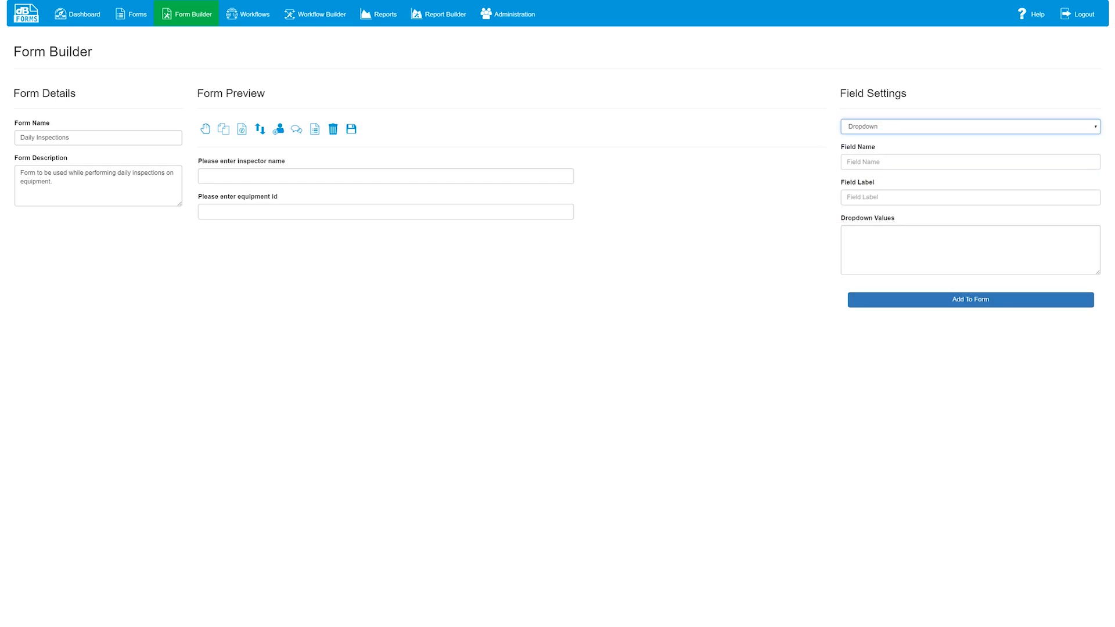
click(846, 162)
text(location)
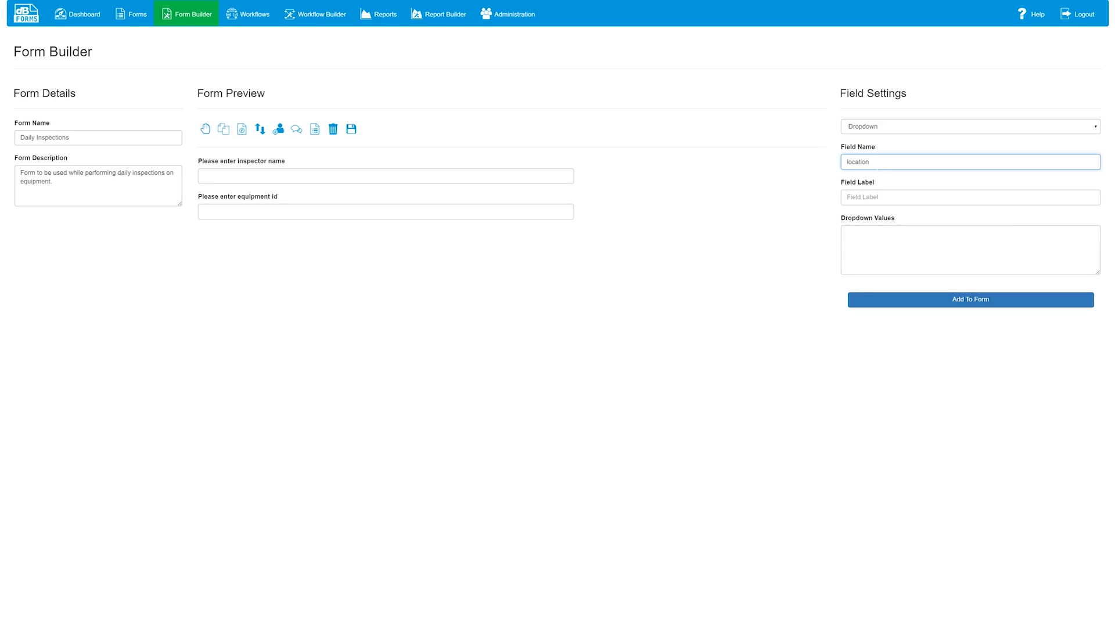
key(Tab)
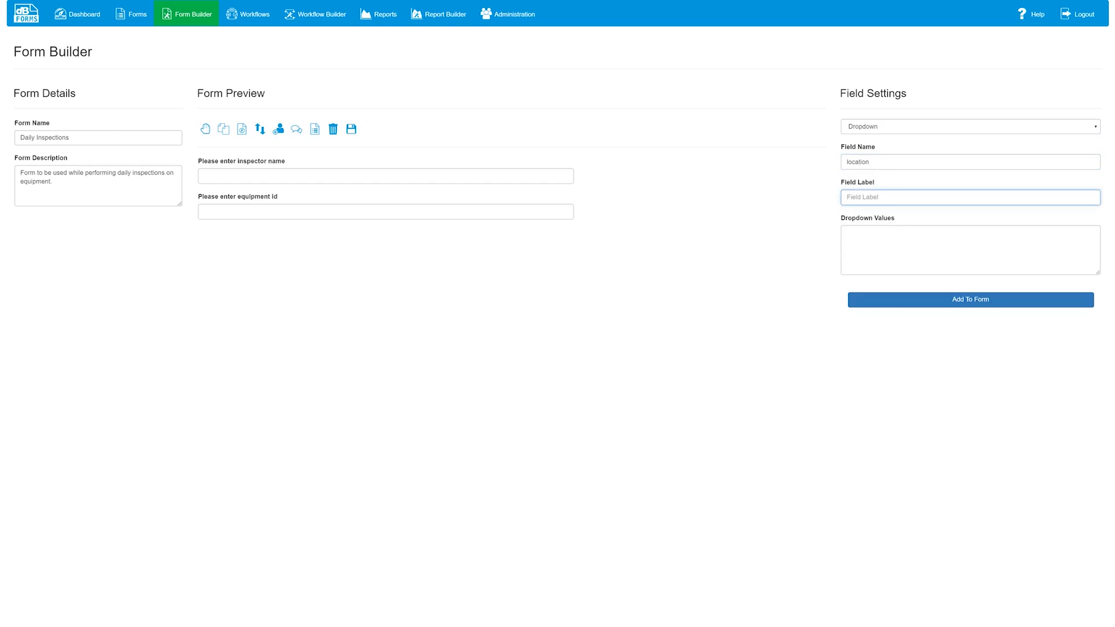
text(Please select inspection location.)
key(Tab)
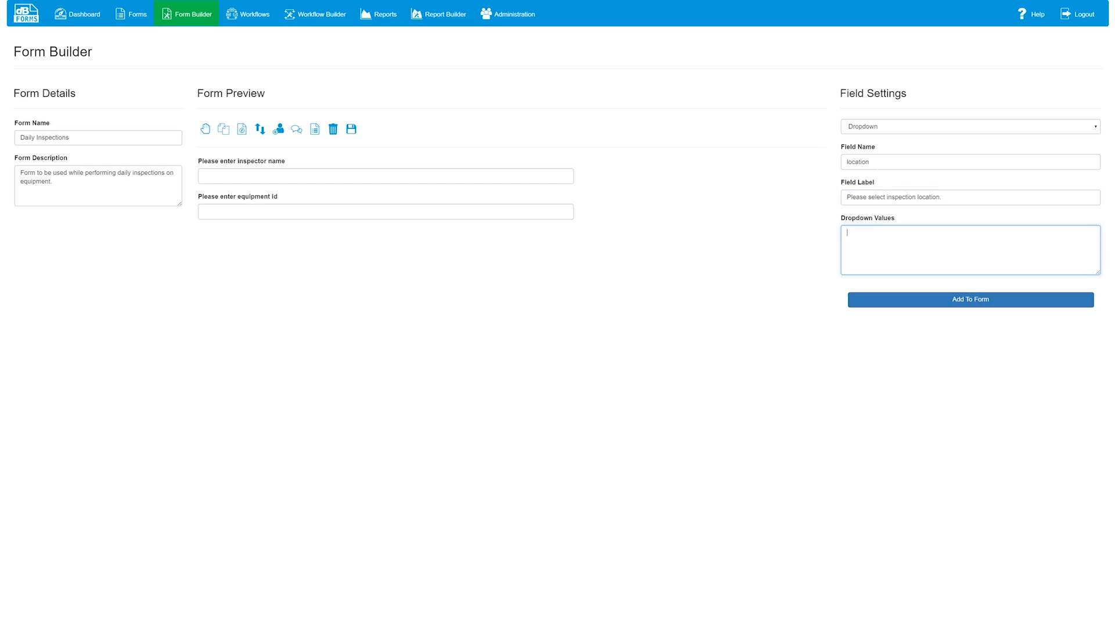
Give the location dropdown the values Loc A, Loc B, Loc C and Loc D on separate lines, and add it to the form.
text(Loc A)
key(Return)
text(Loc B Loc C Loc D)
click(983, 311)
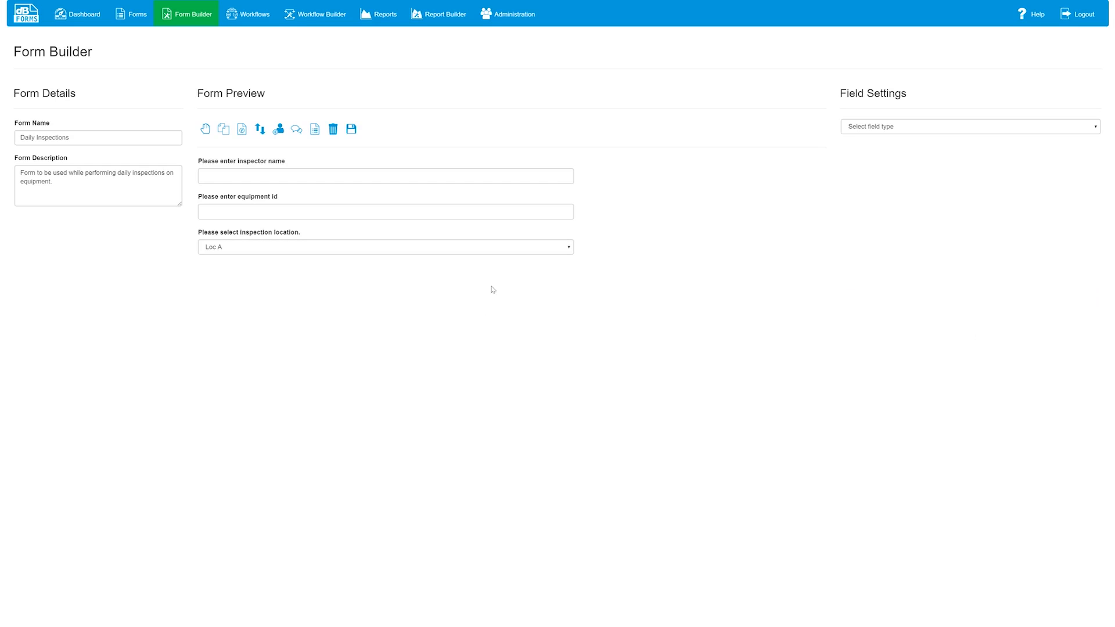
click(525, 253)
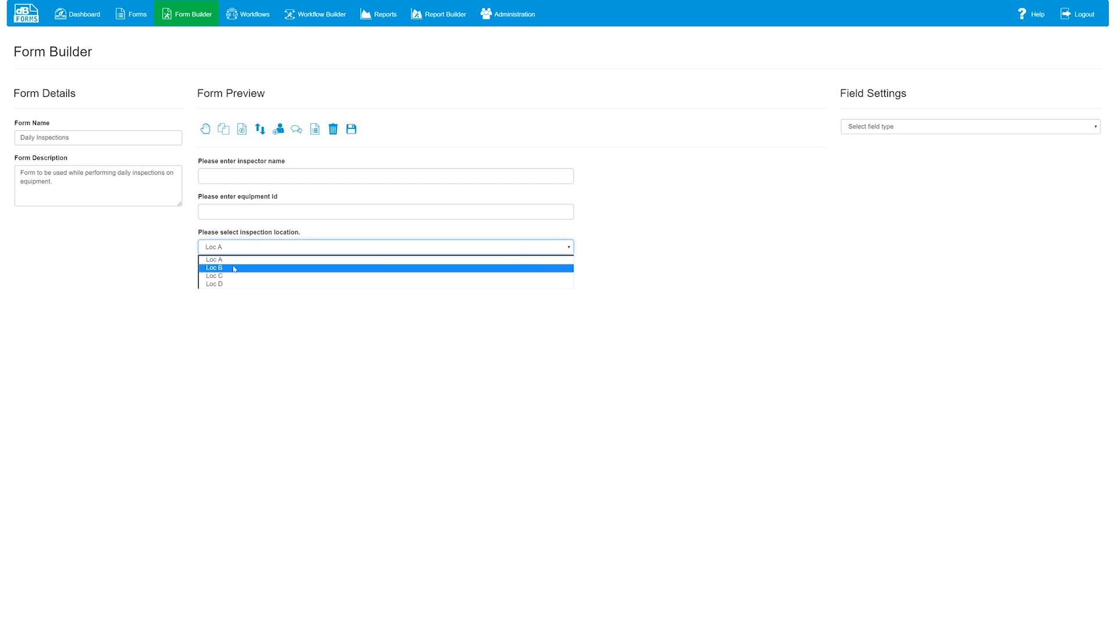
click(774, 289)
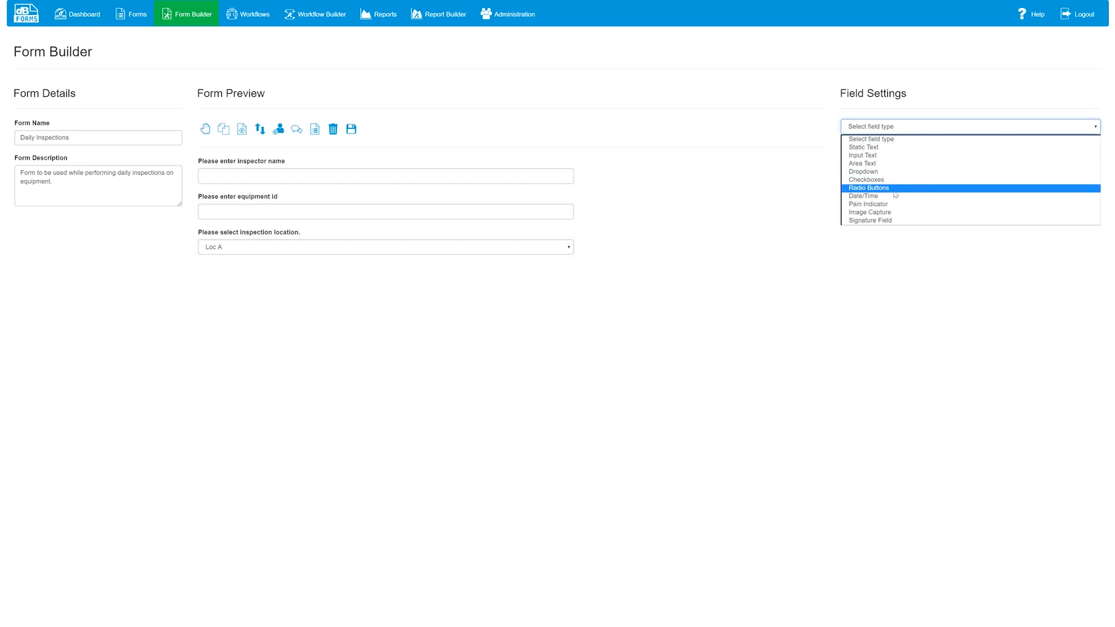
Set up a Radio Buttons field named "results" with the label "Please select the result of the inspection".
click(893, 188)
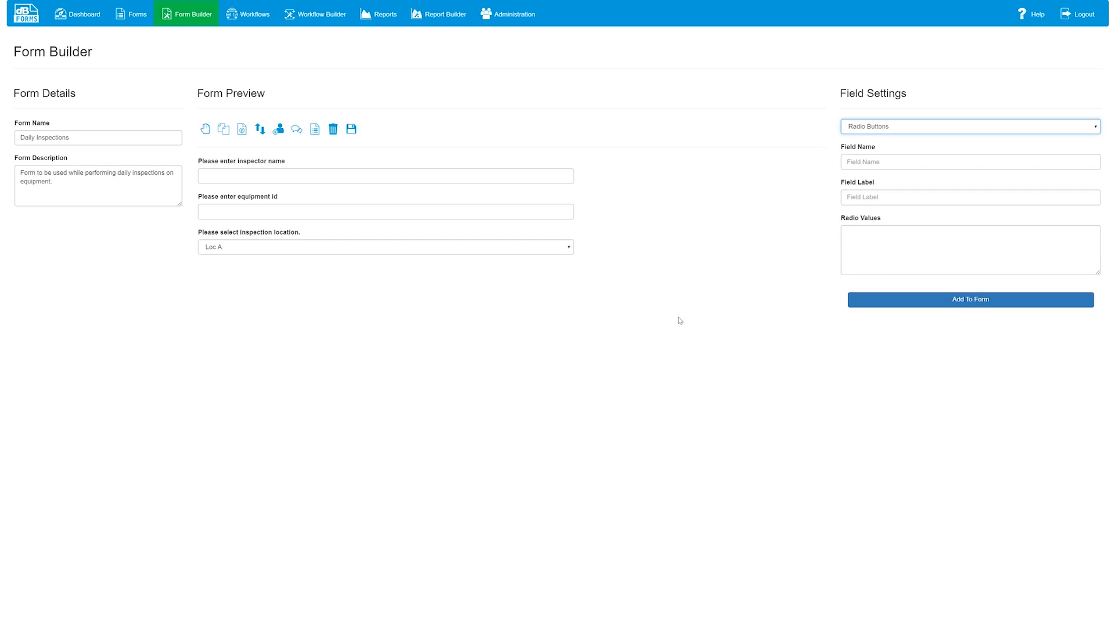
click(883, 165)
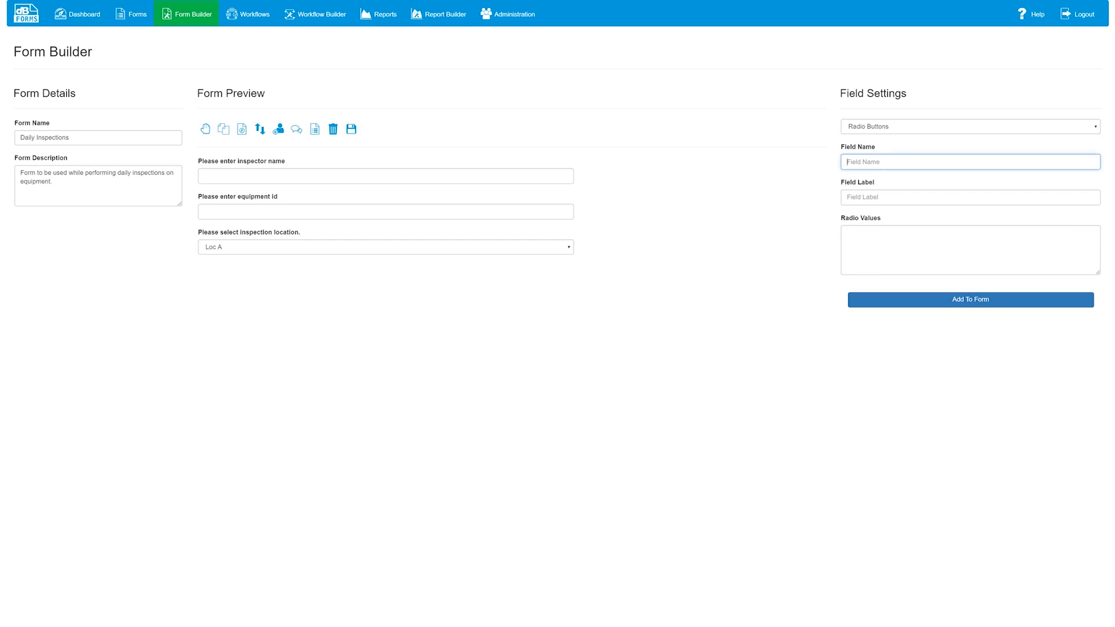
text(results)
click(847, 198)
text(Pl)
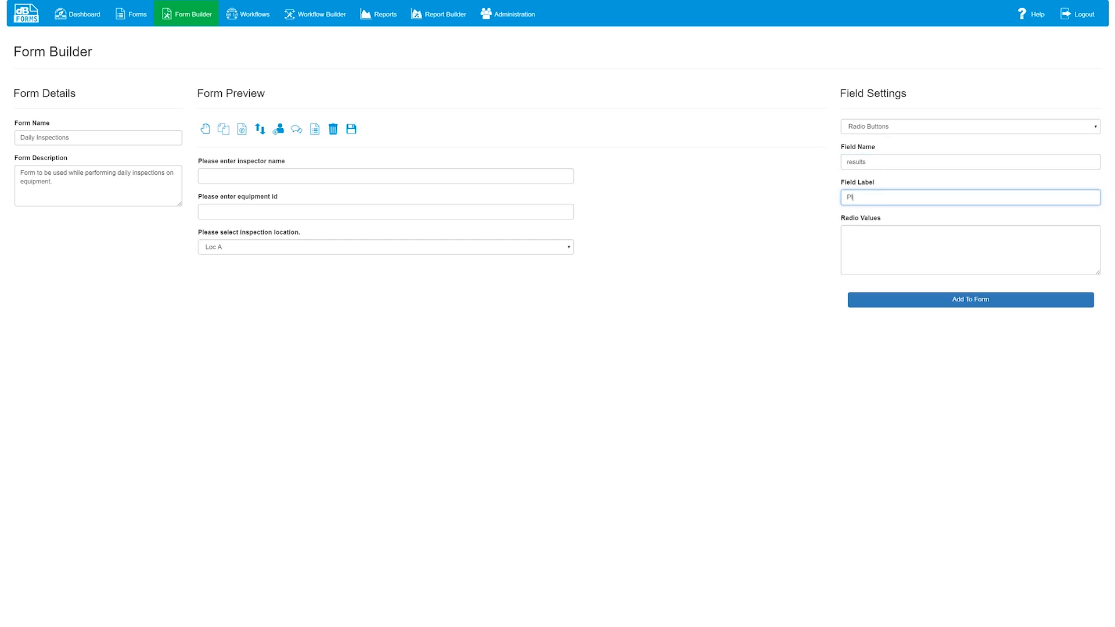
text(ease select the result fo the)
key(BackSpace)
key(BackSpace)
key(BackSpace)
key(BackSpace)
key(BackSpace)
key(BackSpace)
text(of the inspection)
Add the radio field to the form with the values Passed, Needs follow up and Failed, and save the form.
key(Tab)
text(P)
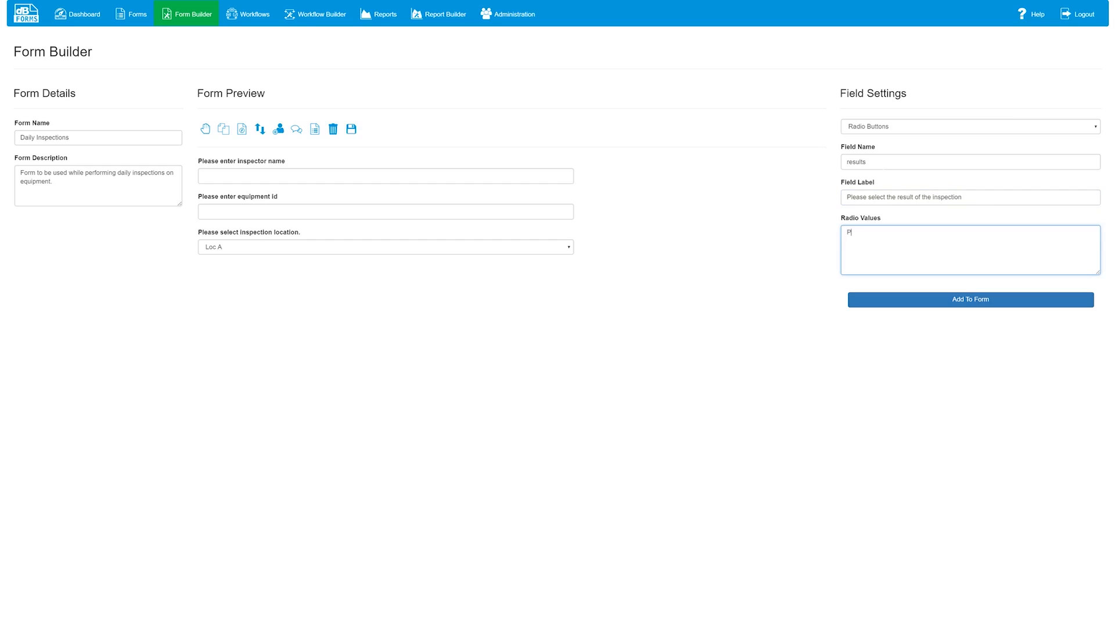
text(assed )
text(Needs )
text(follow)
text( up)
key(Return)
text(Failed)
click(967, 304)
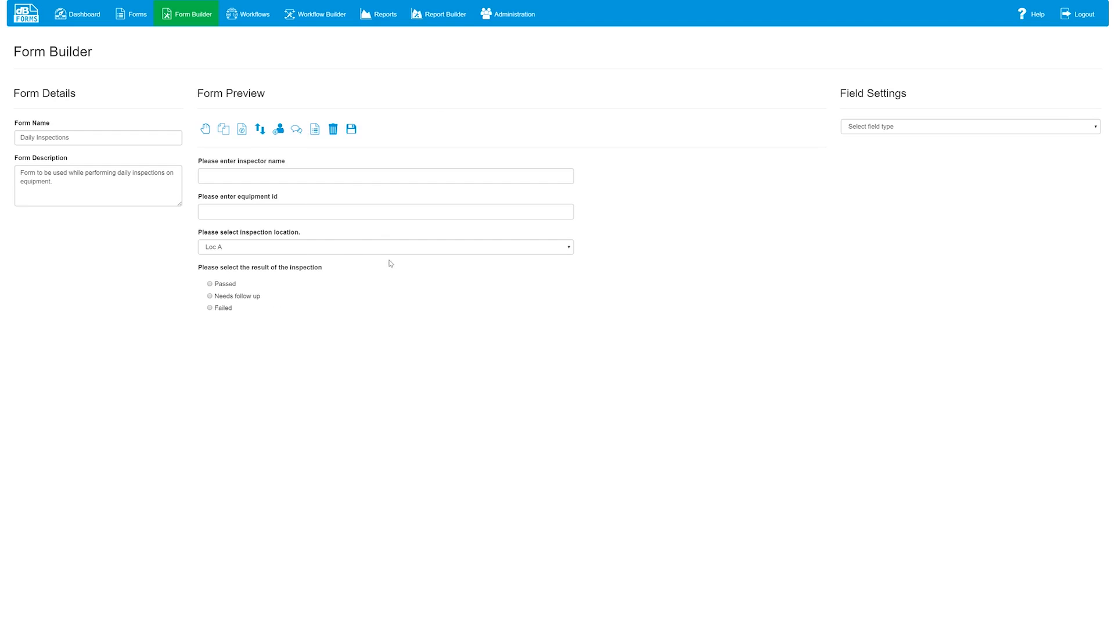
click(352, 130)
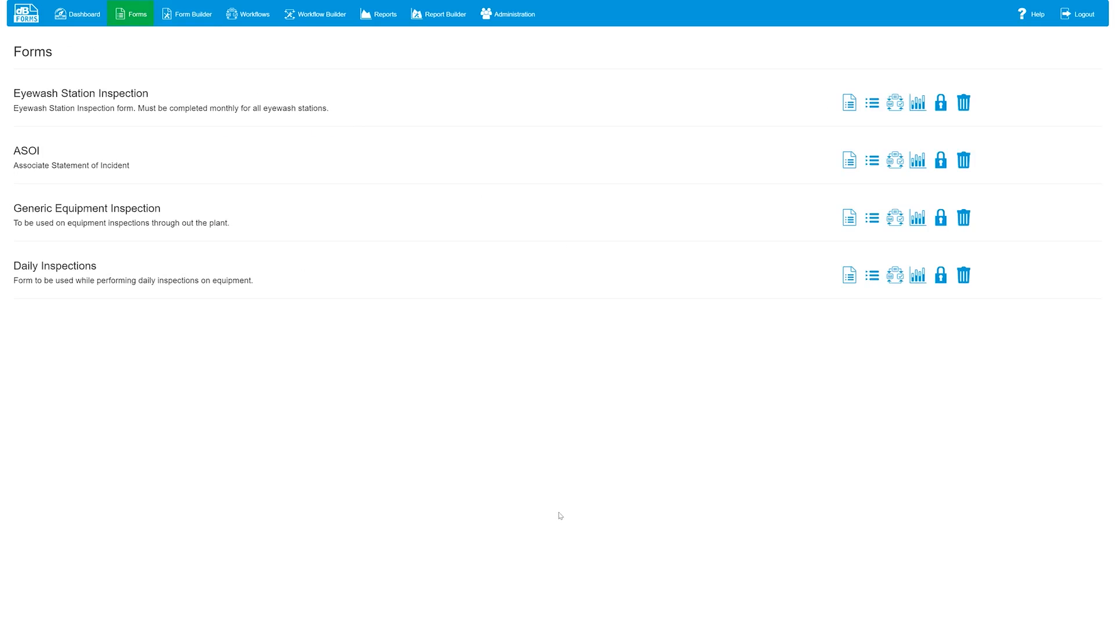